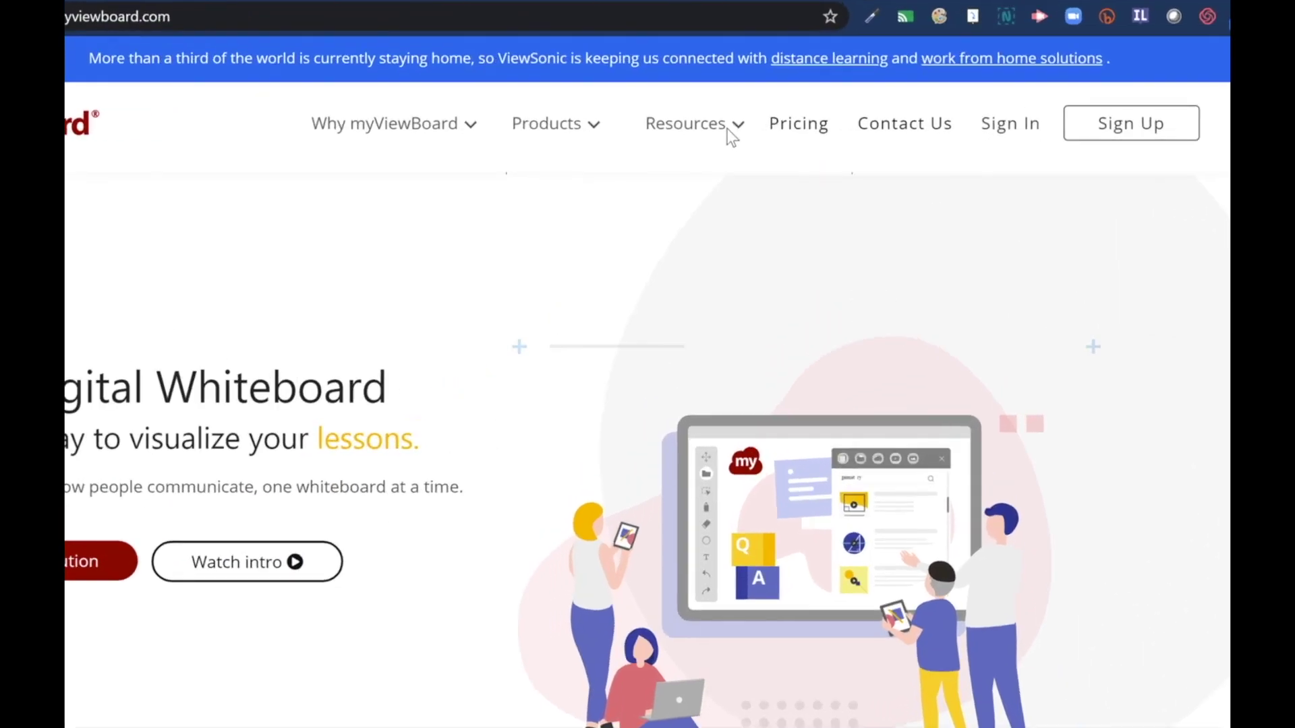
Open the myViewBoard download page from Resources and close its popup.
{"action": "mouse_move", "coordinate": [735, 127]}
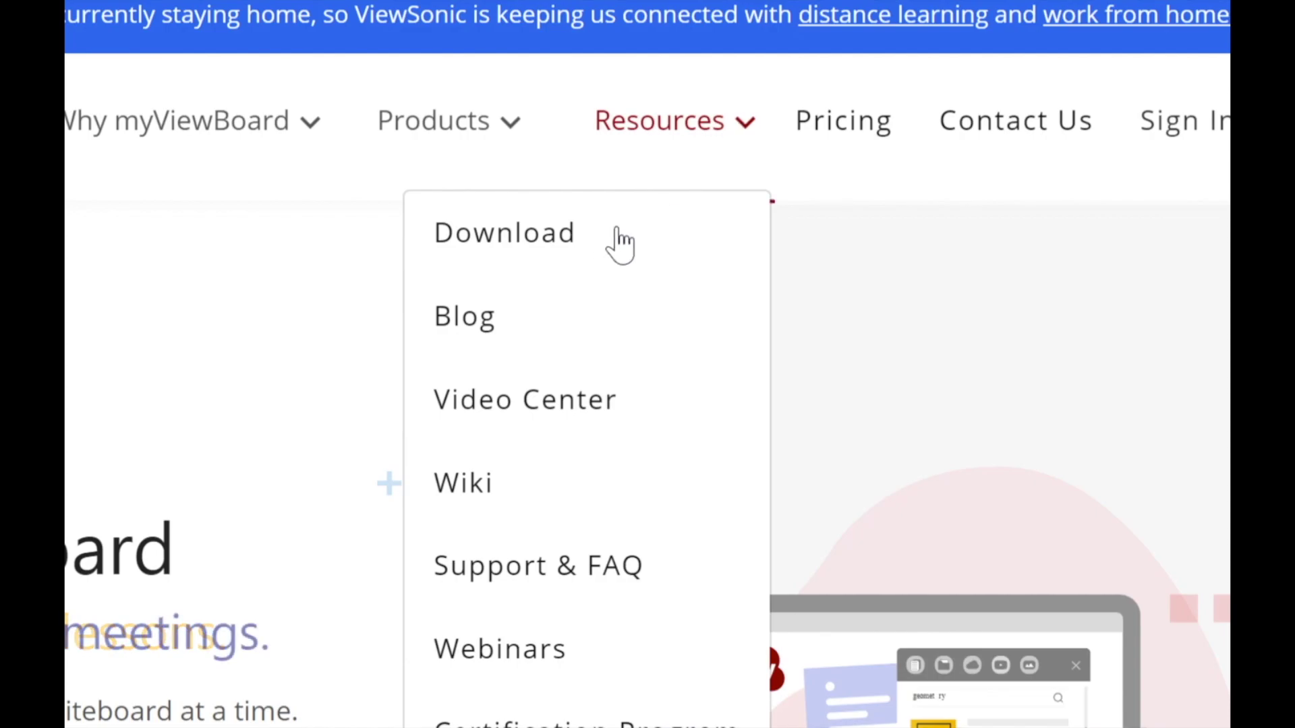
{"action": "left_click", "coordinate": [544, 236]}
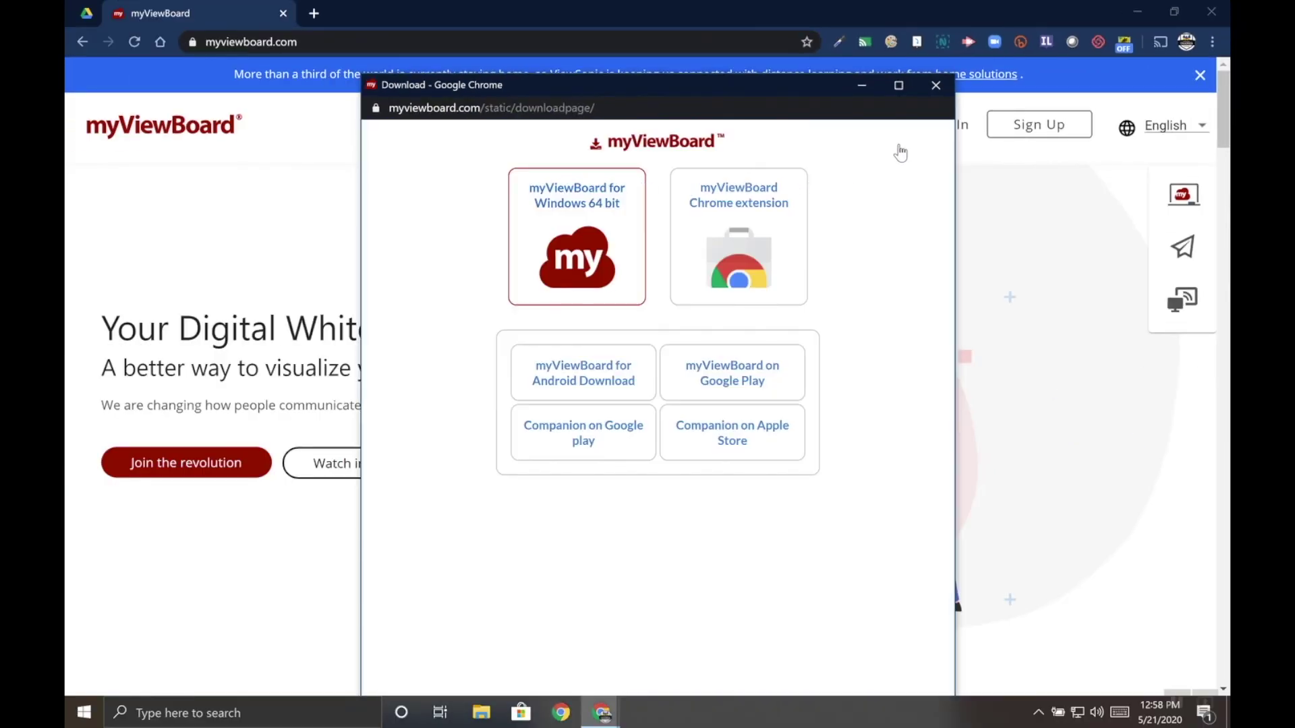
{"action": "left_click", "coordinate": [936, 86]}
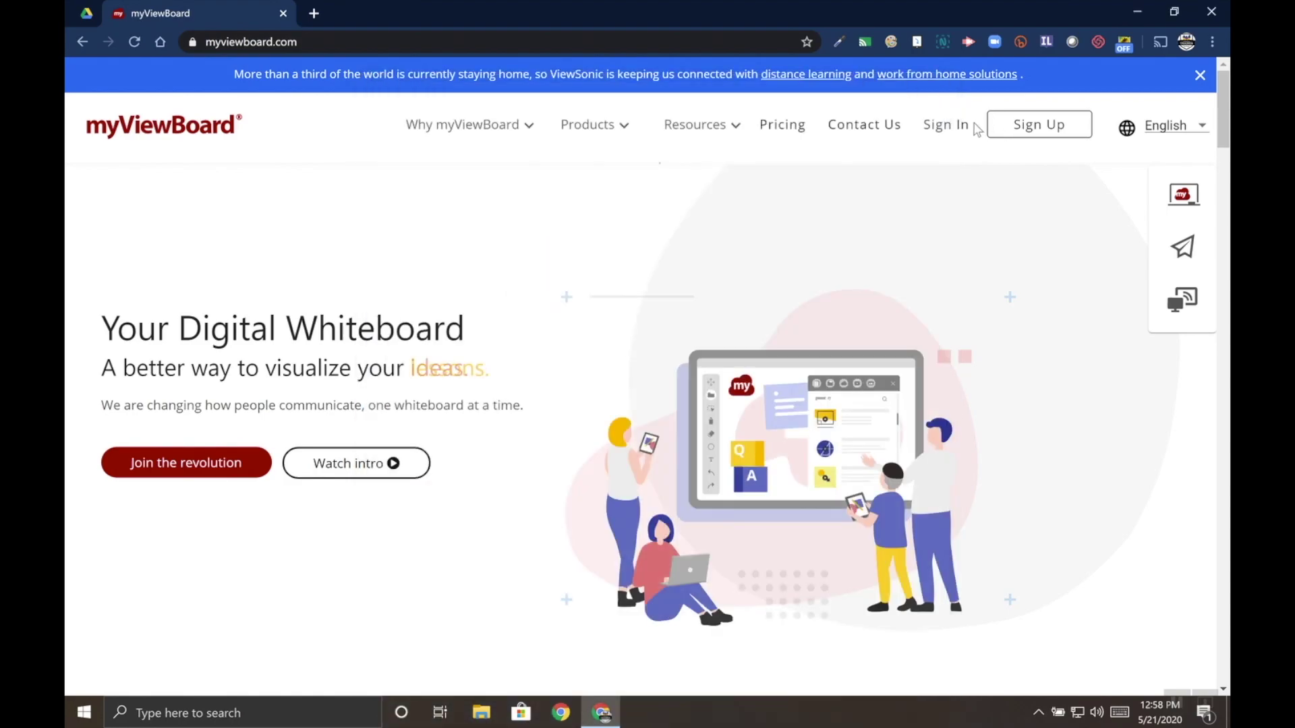
Sign in with a Google account and open the download page from the account home.
{"action": "left_click", "coordinate": [951, 132]}
{"action": "left_click", "coordinate": [680, 301]}
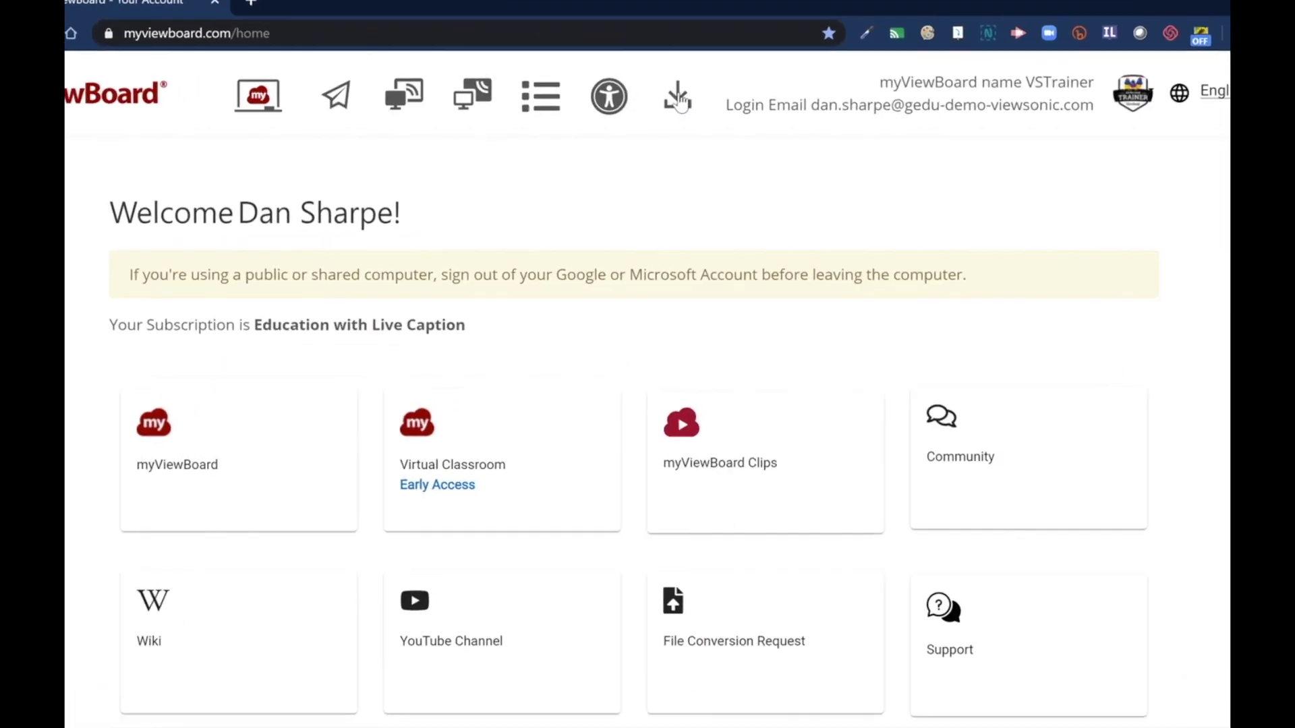
{"action": "left_click", "coordinate": [680, 101]}
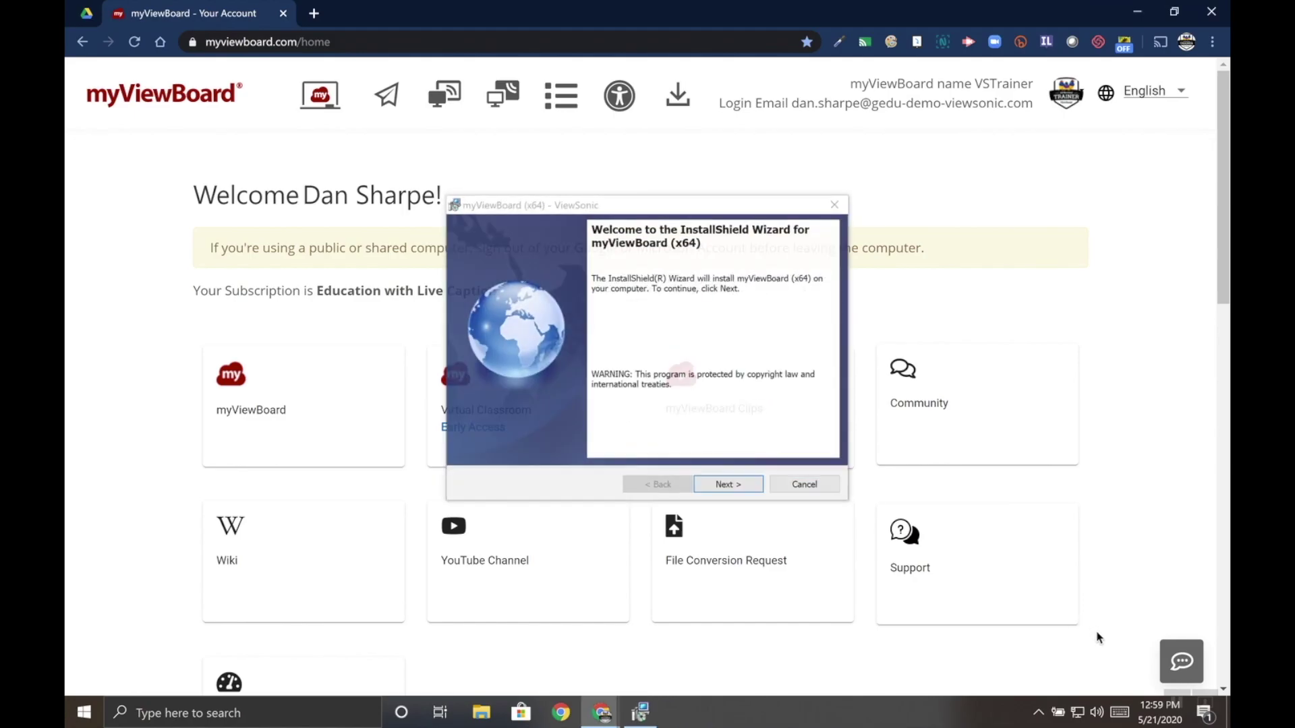
Advance the myViewBoard (x64) installer past its welcome page.
{"action": "left_click", "coordinate": [730, 485]}
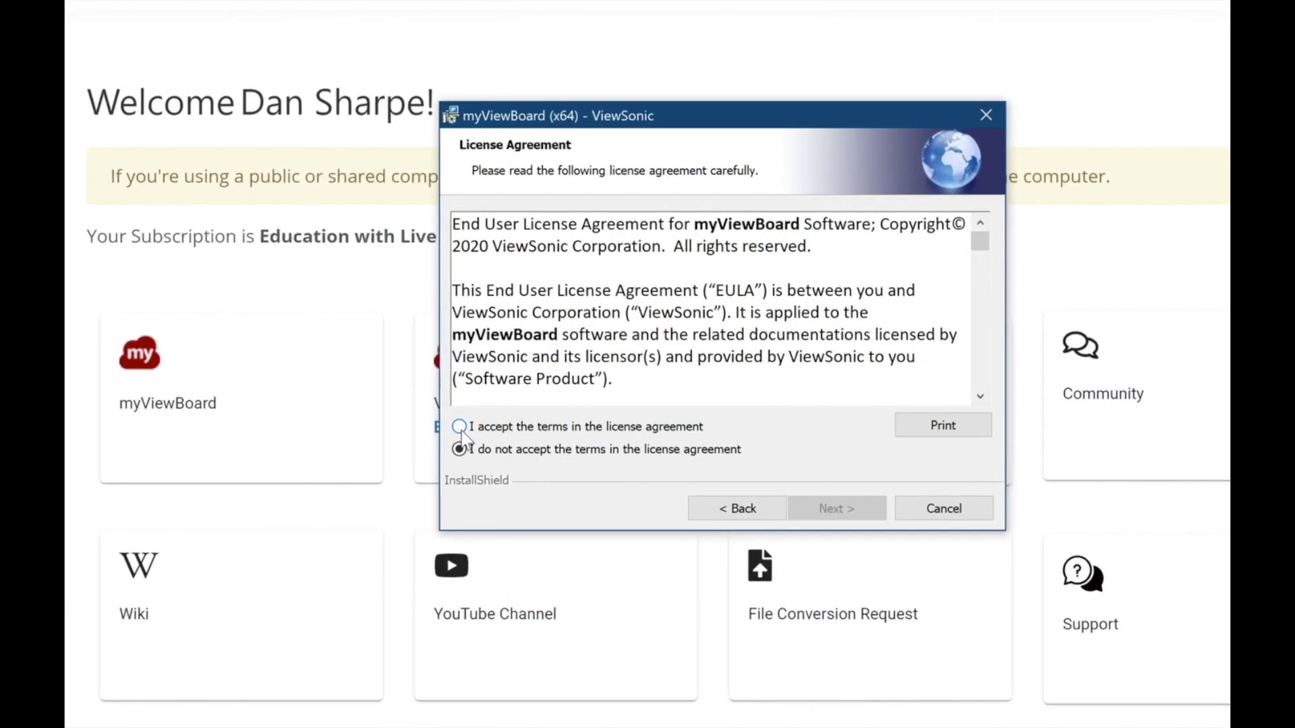
Accept the licence agreement terms and continue to Customer Information.
{"action": "left_click", "coordinate": [460, 427]}
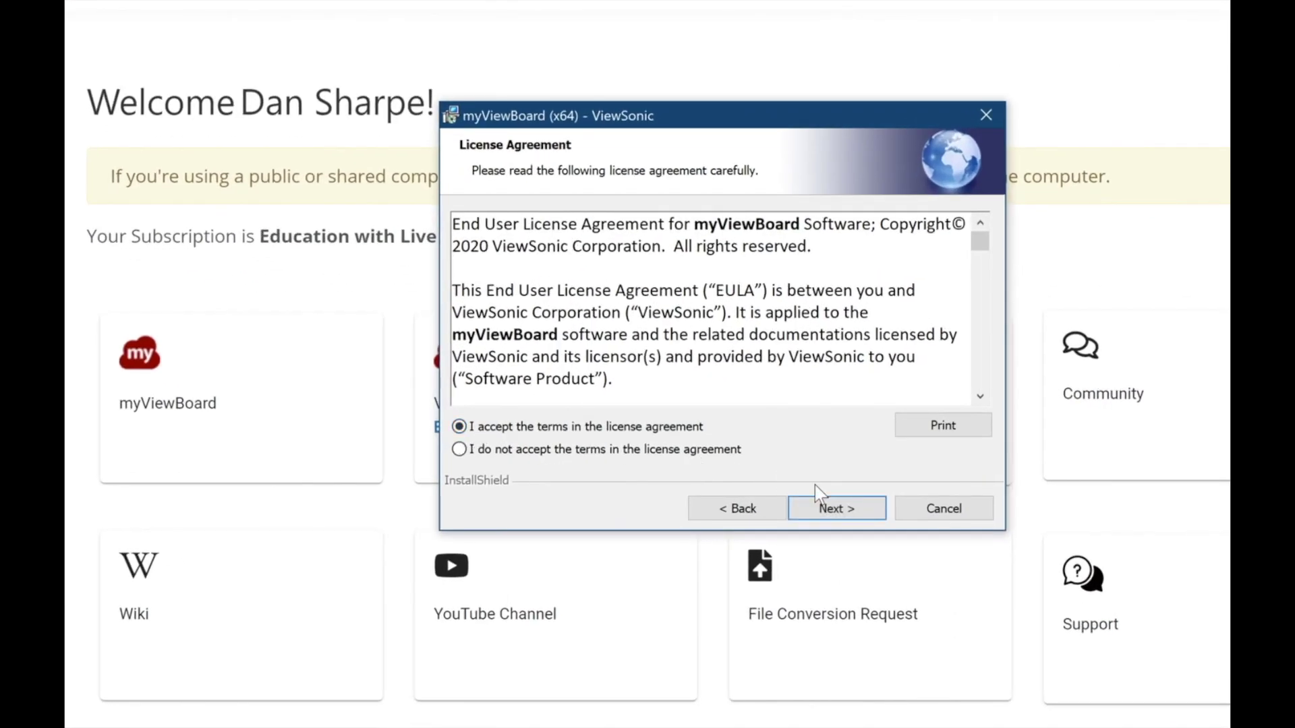
{"action": "left_click", "coordinate": [836, 509]}
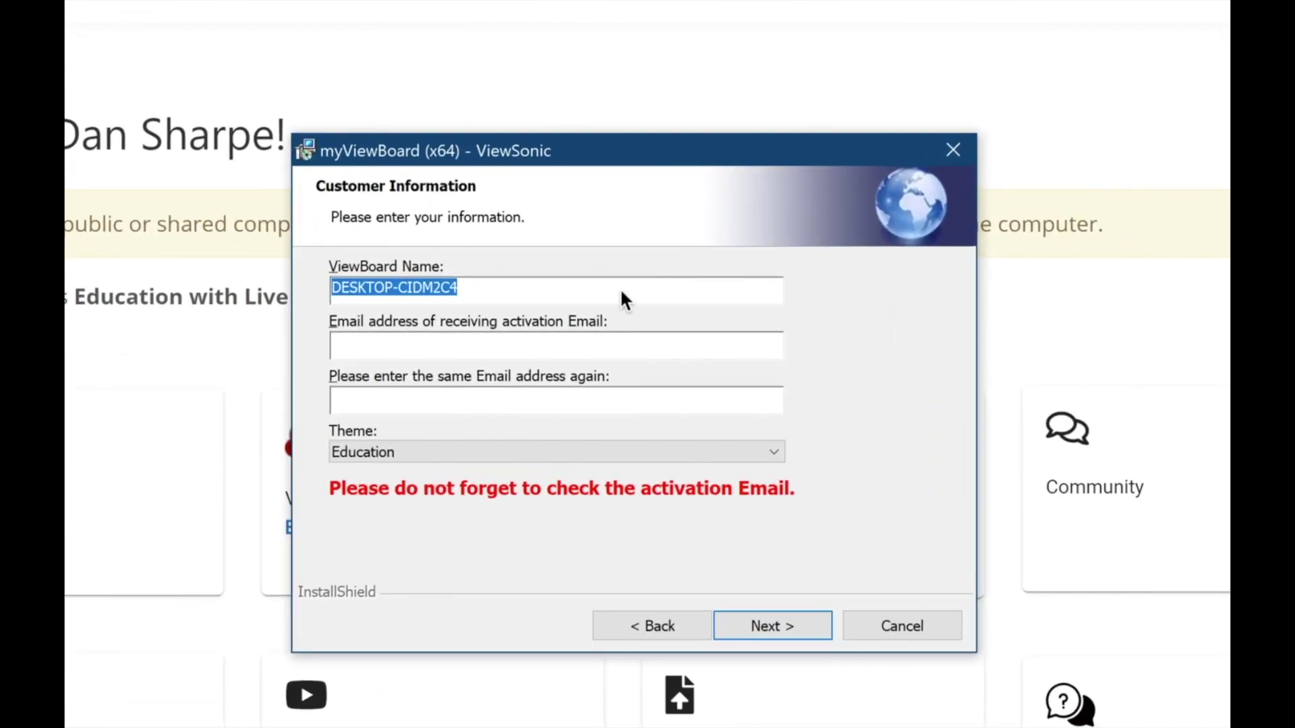
Name the board 'ViewSonic Panel' and enter the activation email address.
{"action": "type", "text": "V"}
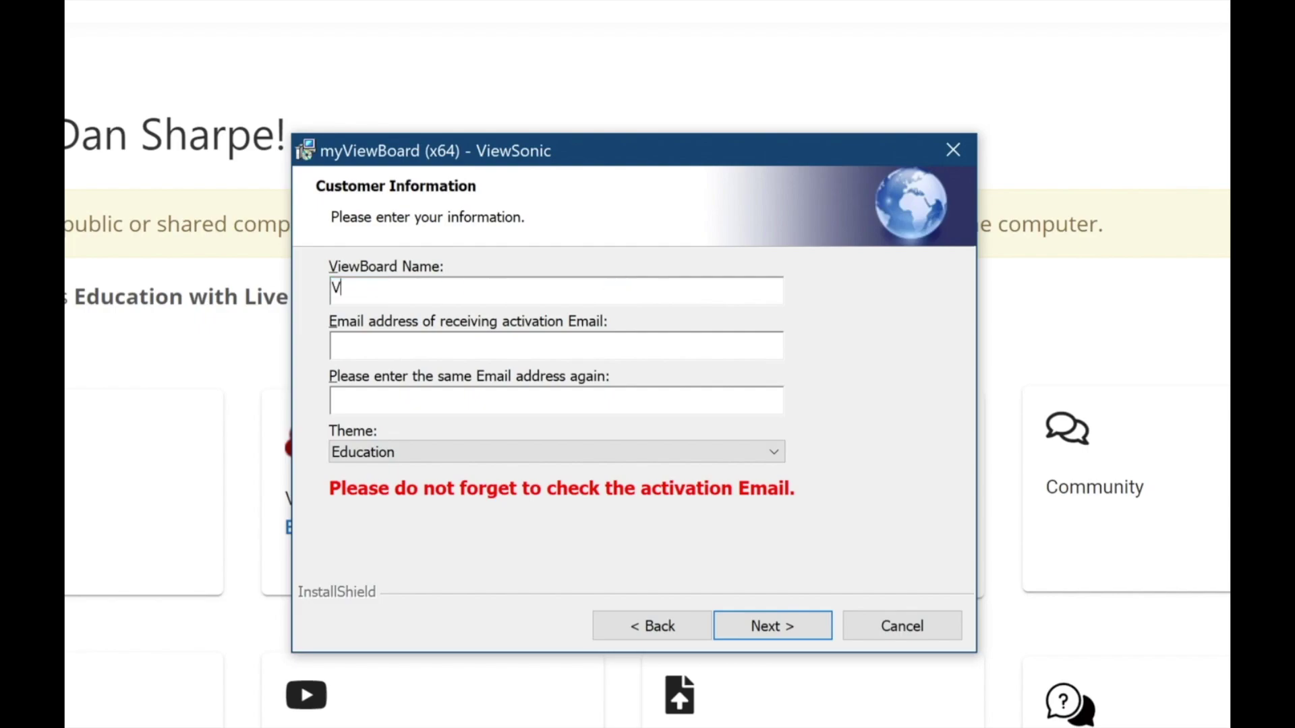
{"action": "type", "text": "iewSonic Panel"}
{"action": "left_click", "coordinate": [589, 346]}
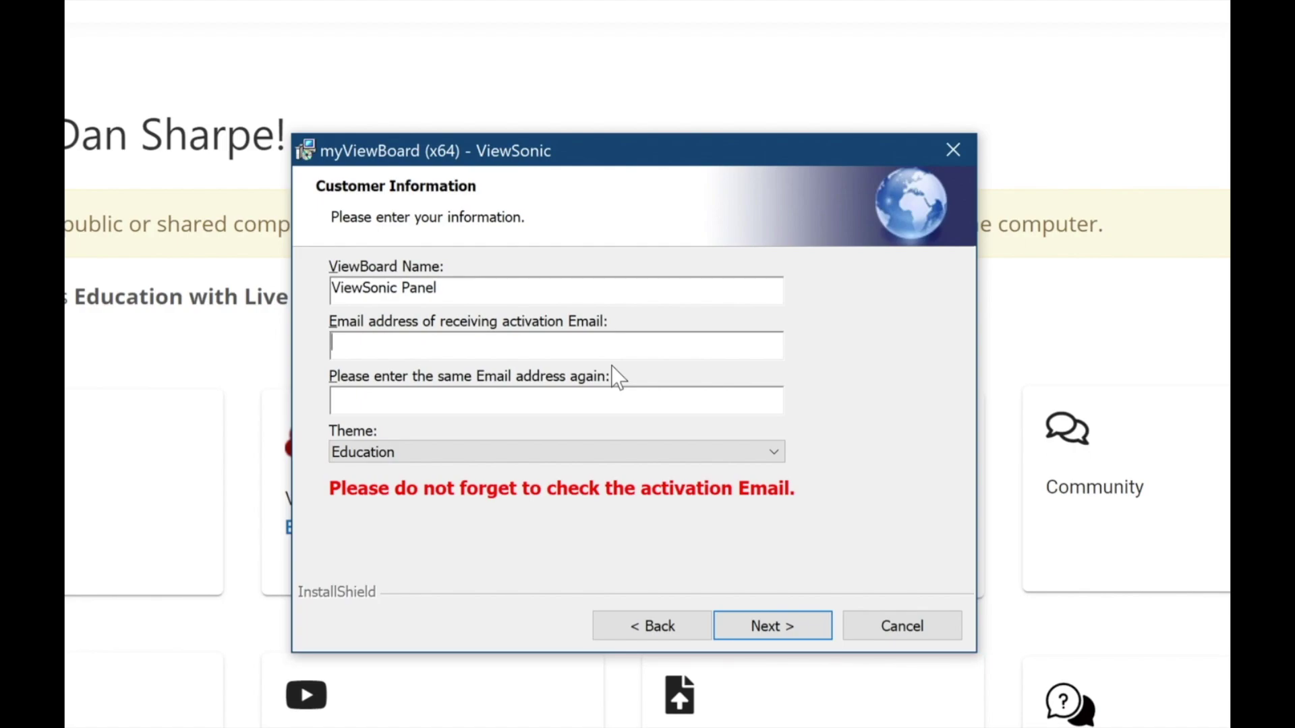
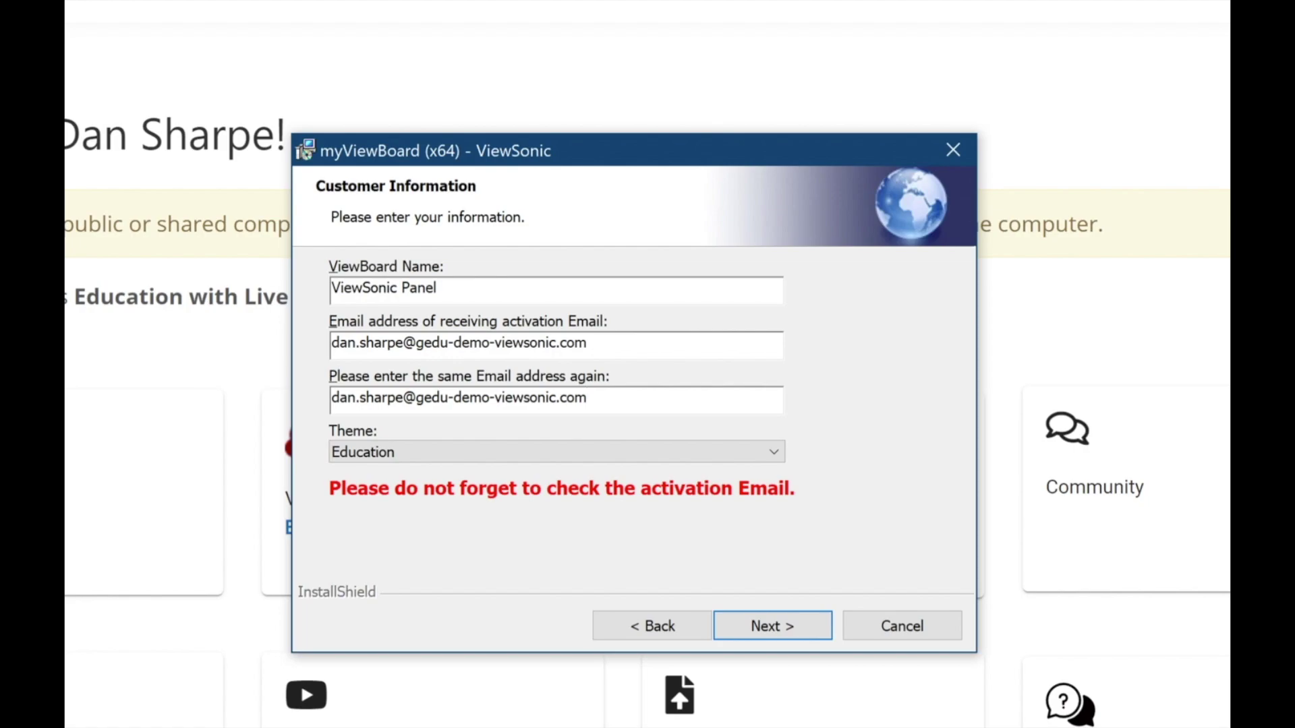
Keep Education as the theme and continue to Ready to Install.
{"action": "left_click", "coordinate": [403, 451]}
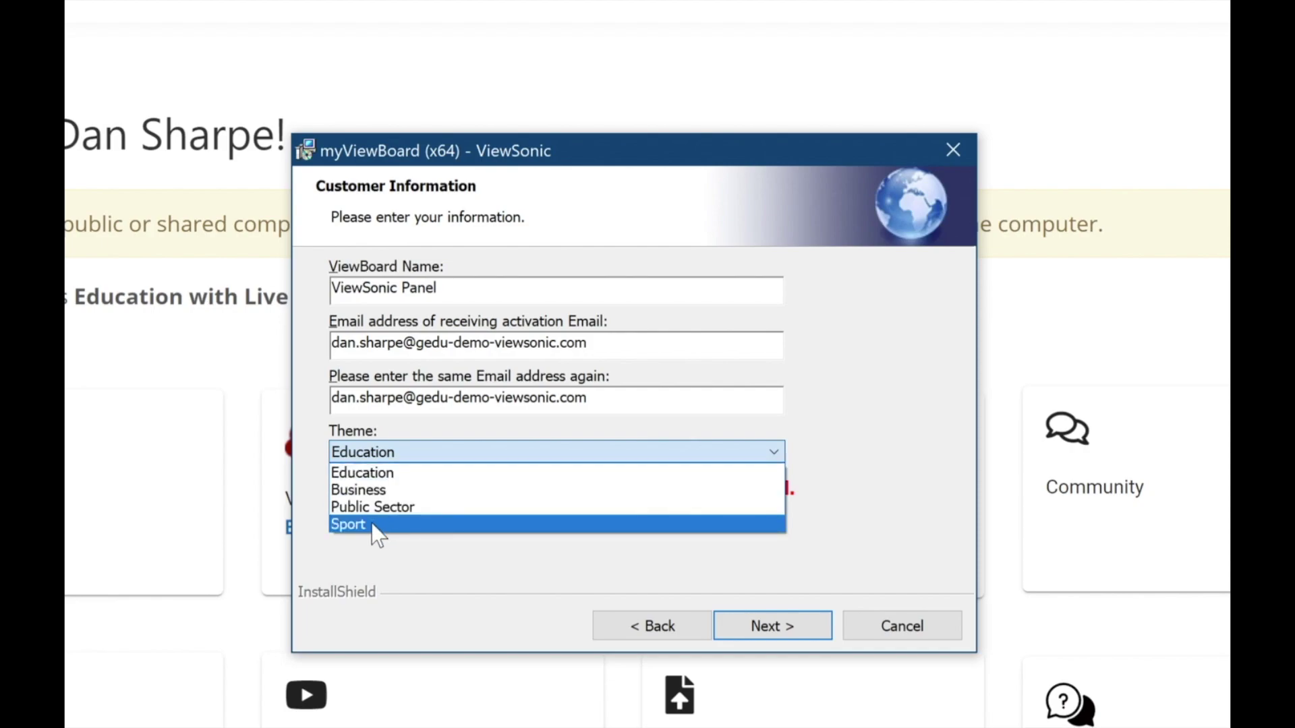
{"action": "left_click", "coordinate": [388, 559]}
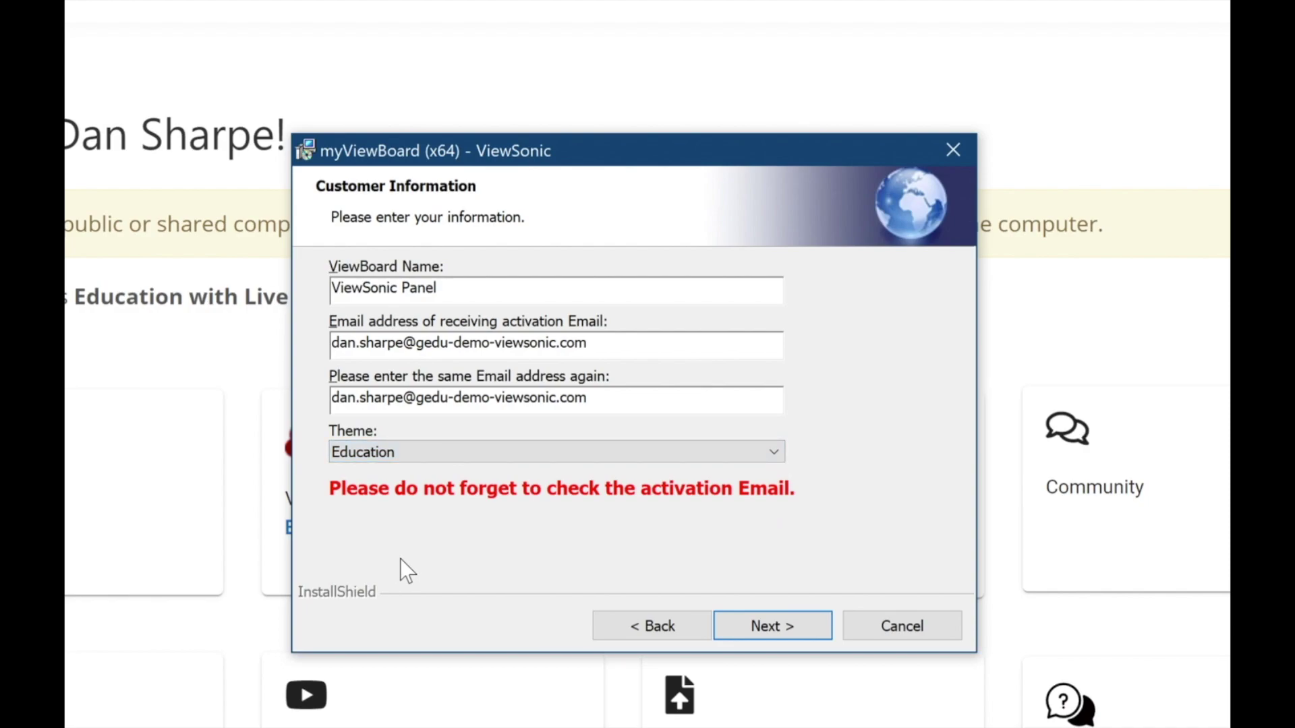
{"action": "left_click", "coordinate": [770, 628]}
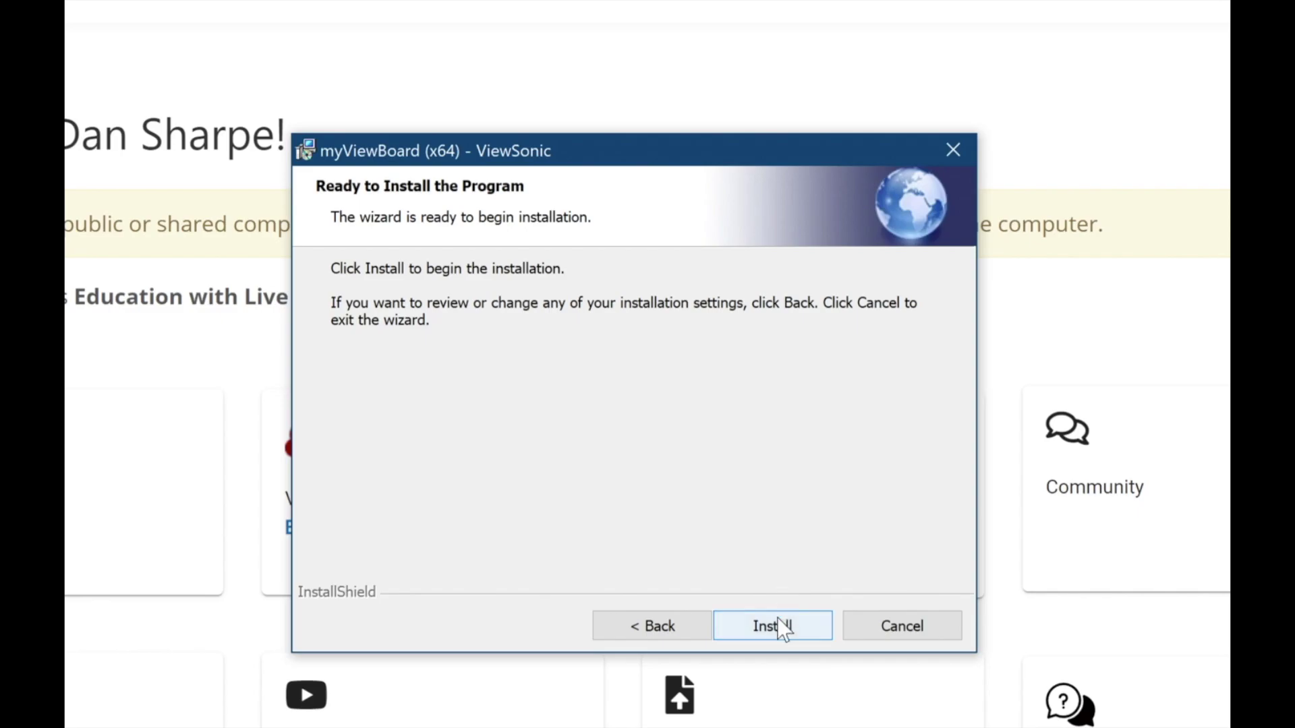
Install myViewBoard (x64) and finish to close the wizard.
{"action": "left_click", "coordinate": [793, 624]}
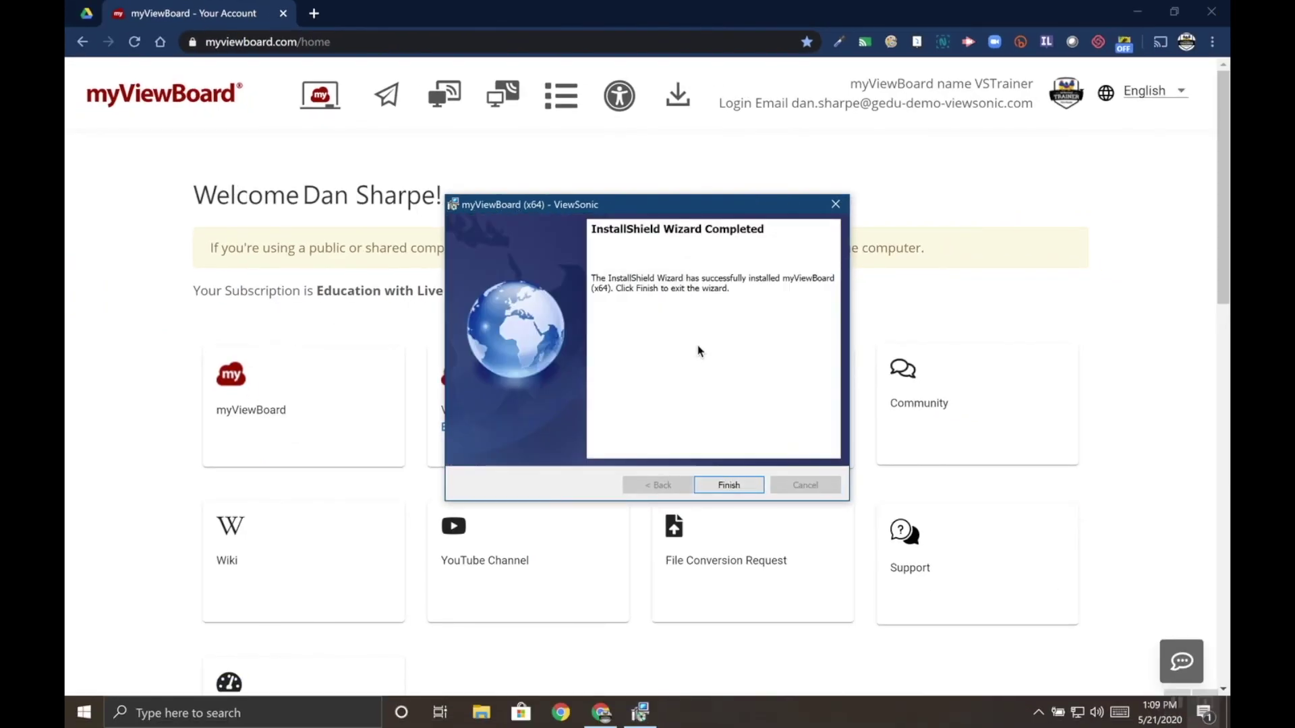
{"action": "left_click", "coordinate": [729, 485]}
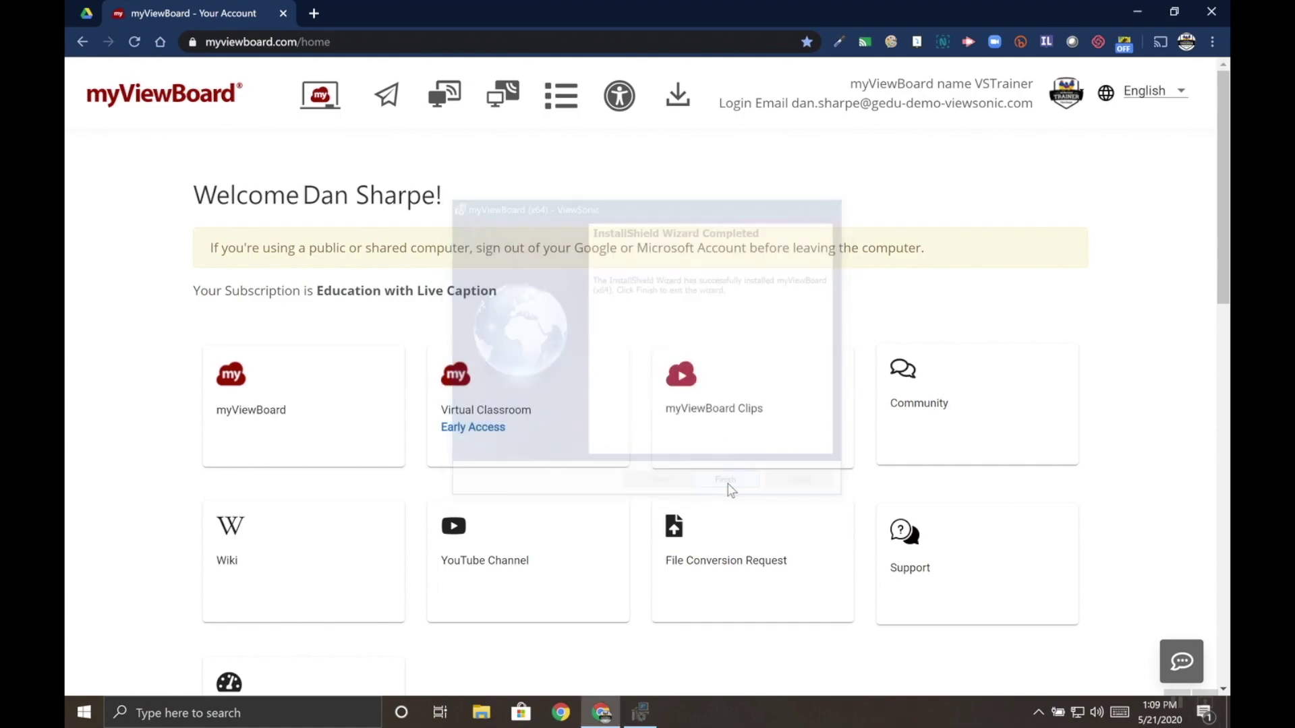
Minimize the browser and launch myViewBoard from the Start menu's ViewSonic folder.
{"action": "left_click", "coordinate": [1136, 13]}
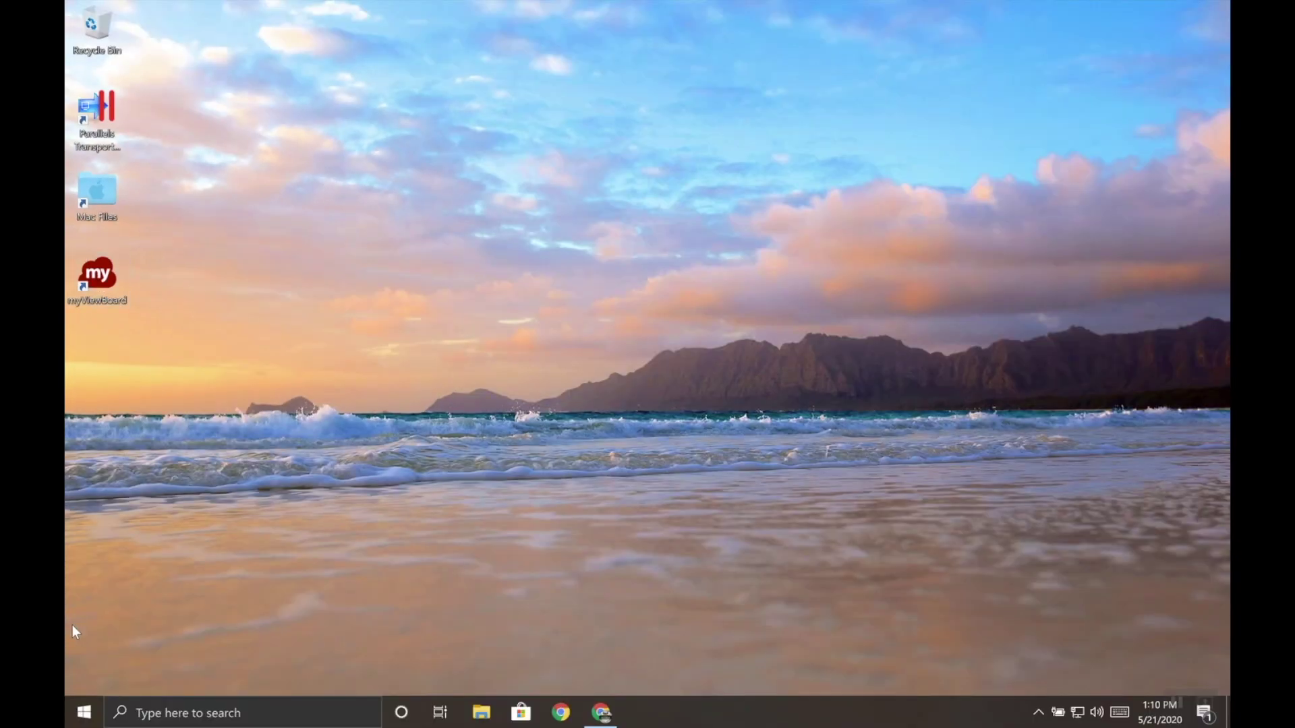
{"action": "left_click", "coordinate": [85, 712]}
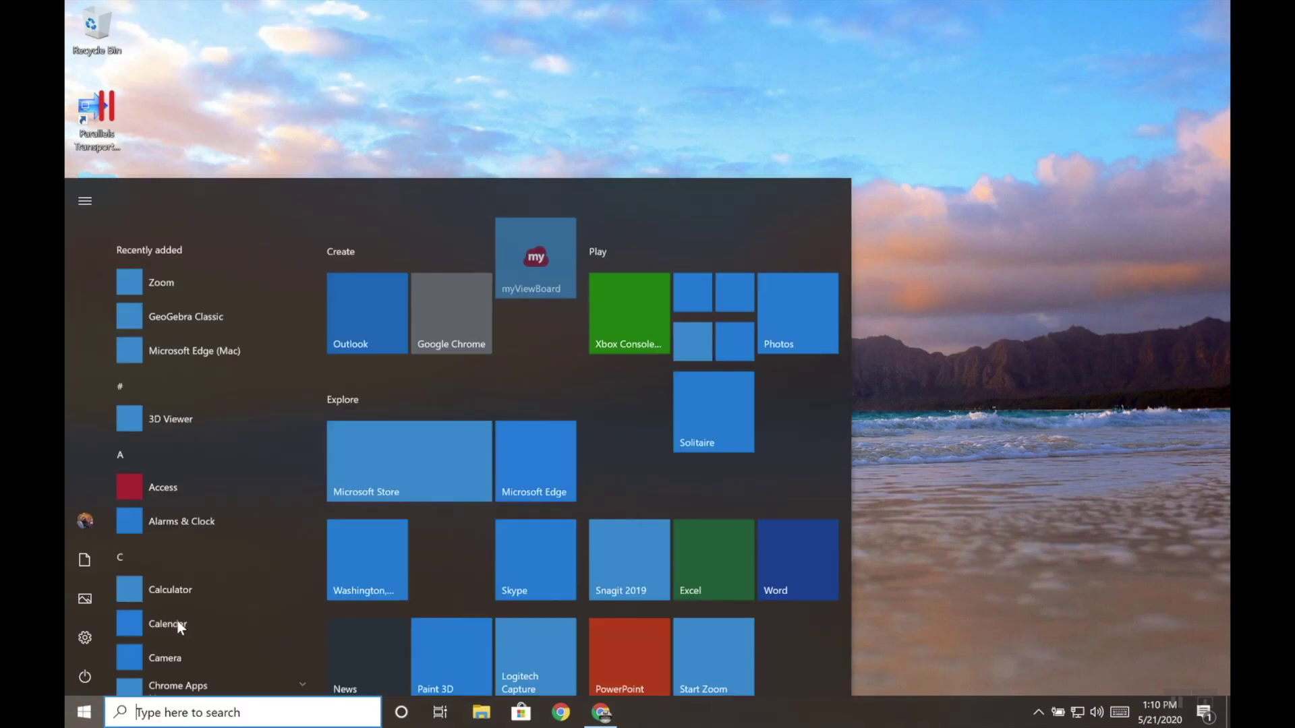
{"action": "scroll", "coordinate": [176, 619], "scroll_direction": "down", "scroll_amount": 12}
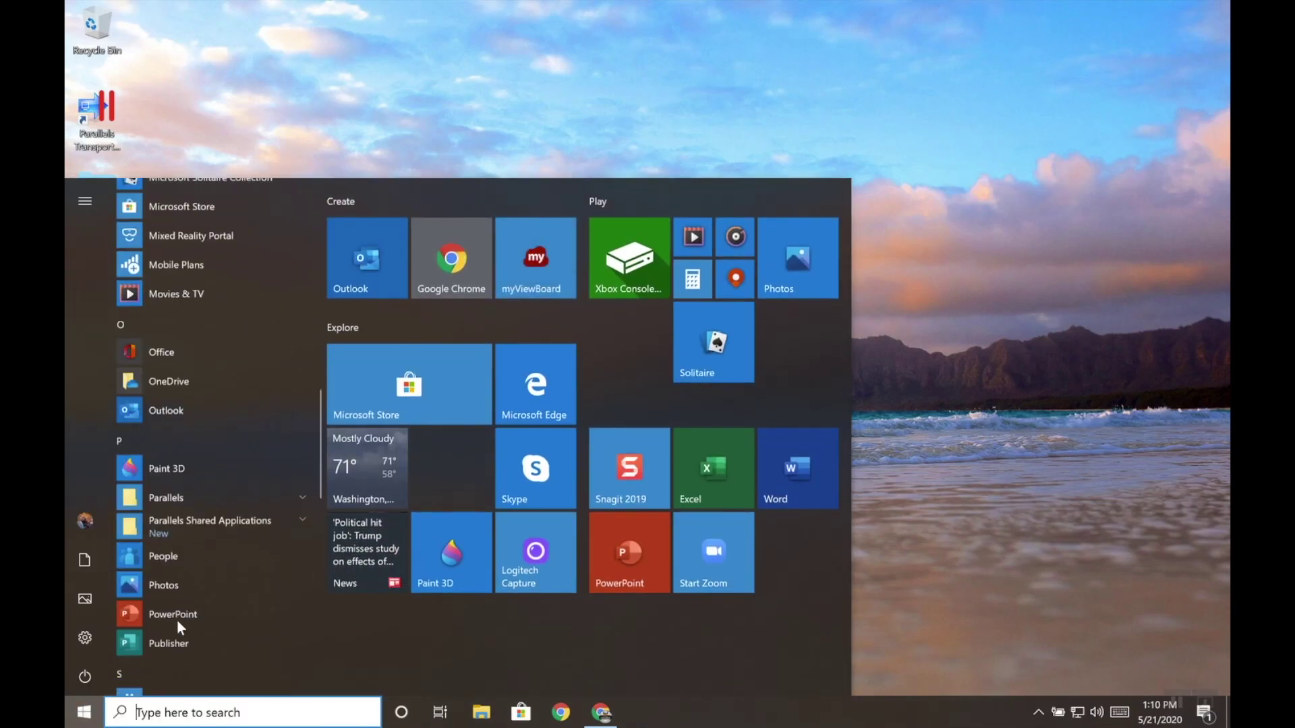
{"action": "scroll", "coordinate": [177, 620], "scroll_direction": "down", "scroll_amount": 10}
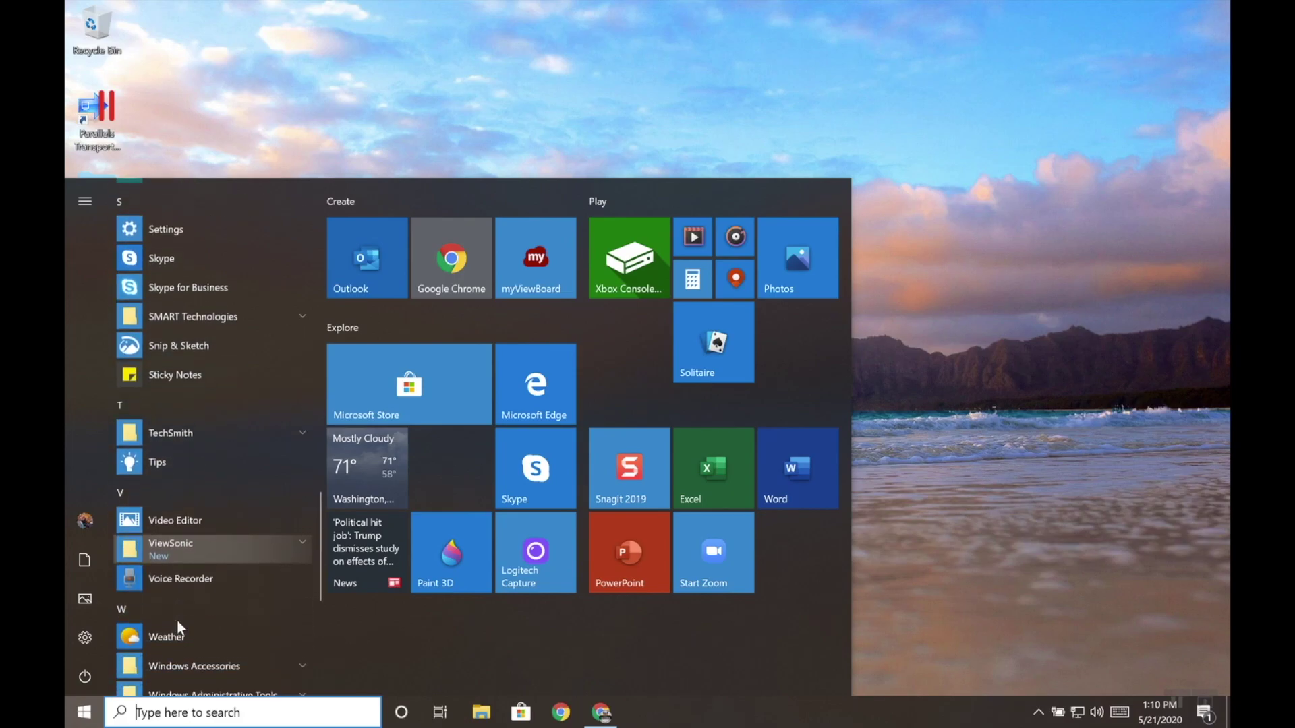
{"action": "left_click", "coordinate": [270, 542]}
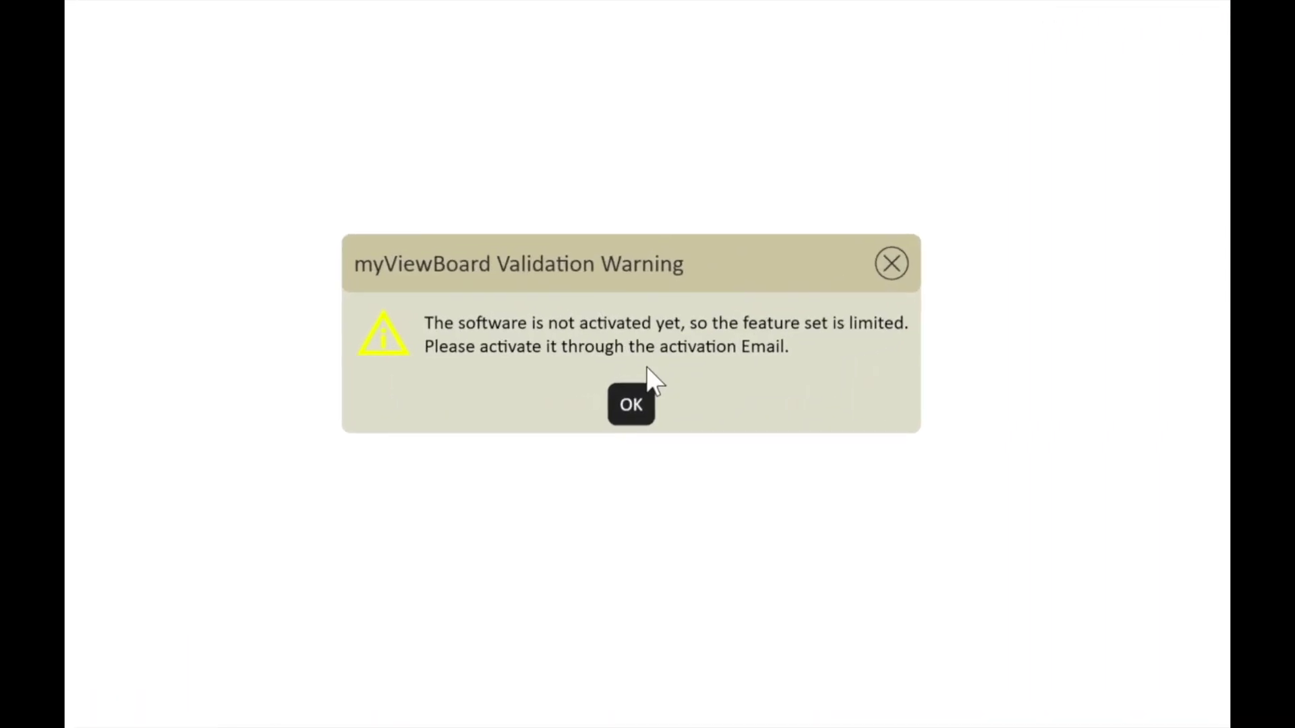
Dismiss the Validation Warning and Save File Error, then close myViewBoard.
{"action": "left_click", "coordinate": [641, 412]}
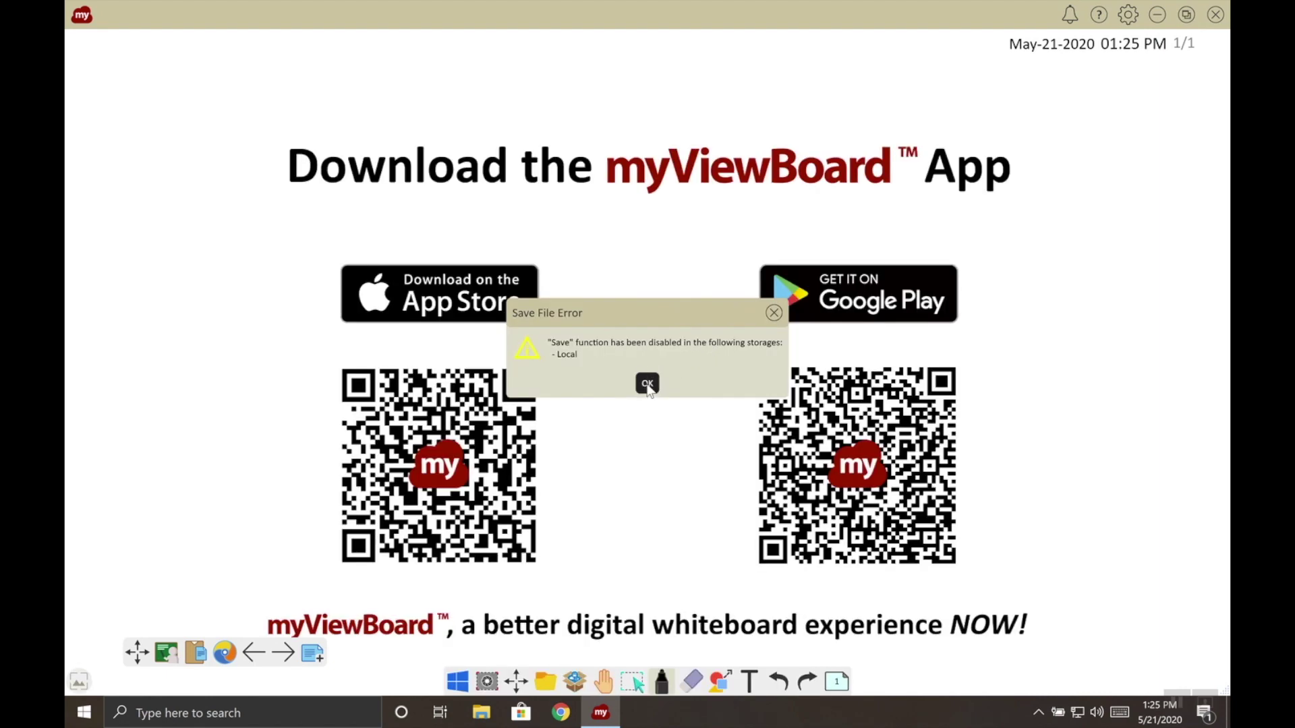
{"action": "left_click", "coordinate": [648, 385]}
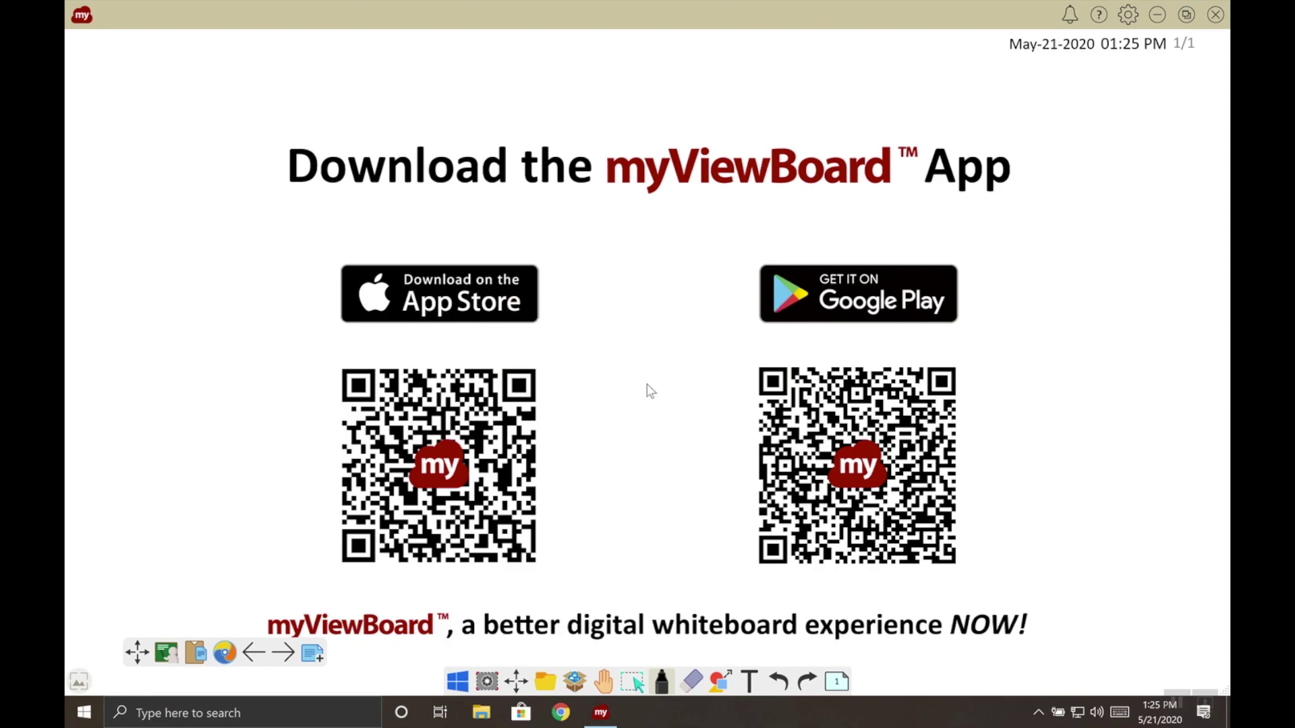
{"action": "left_click", "coordinate": [1216, 16]}
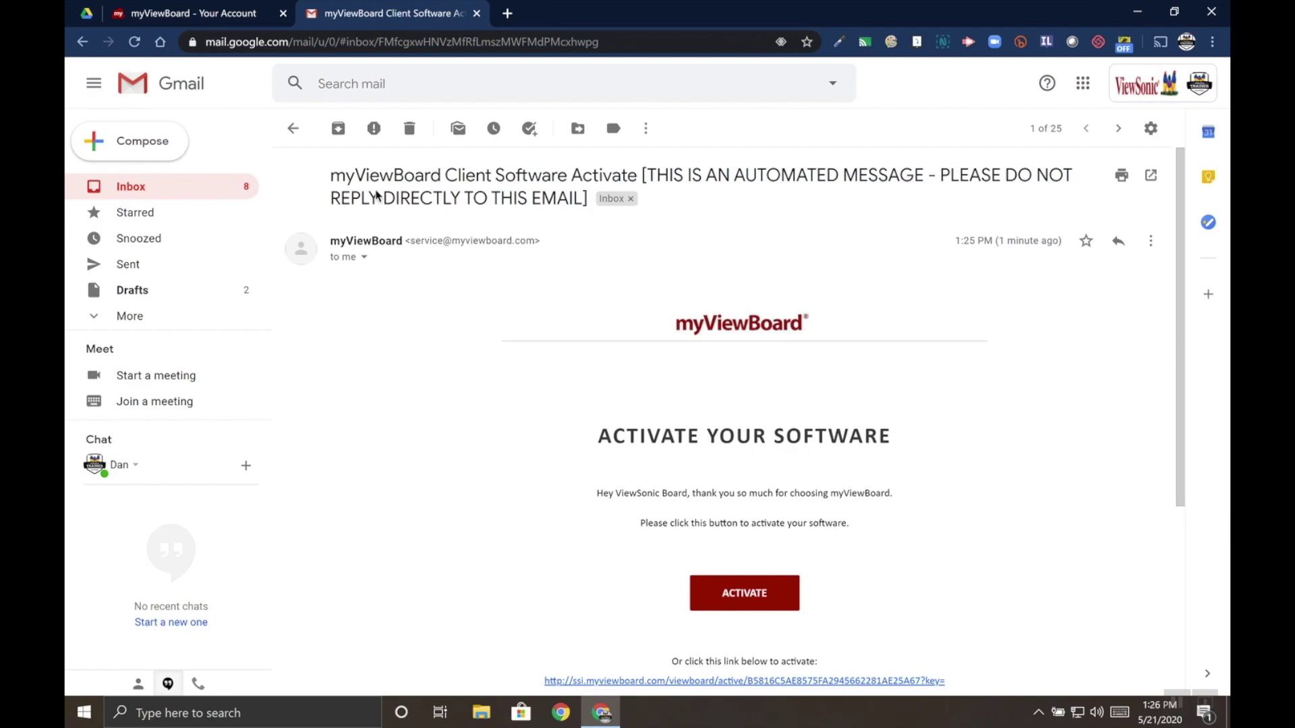
Activate the software via the Client Software Activate email, then minimize the browser.
{"action": "left_click_drag", "start_coordinate": [340, 174], "coordinate": [636, 175]}
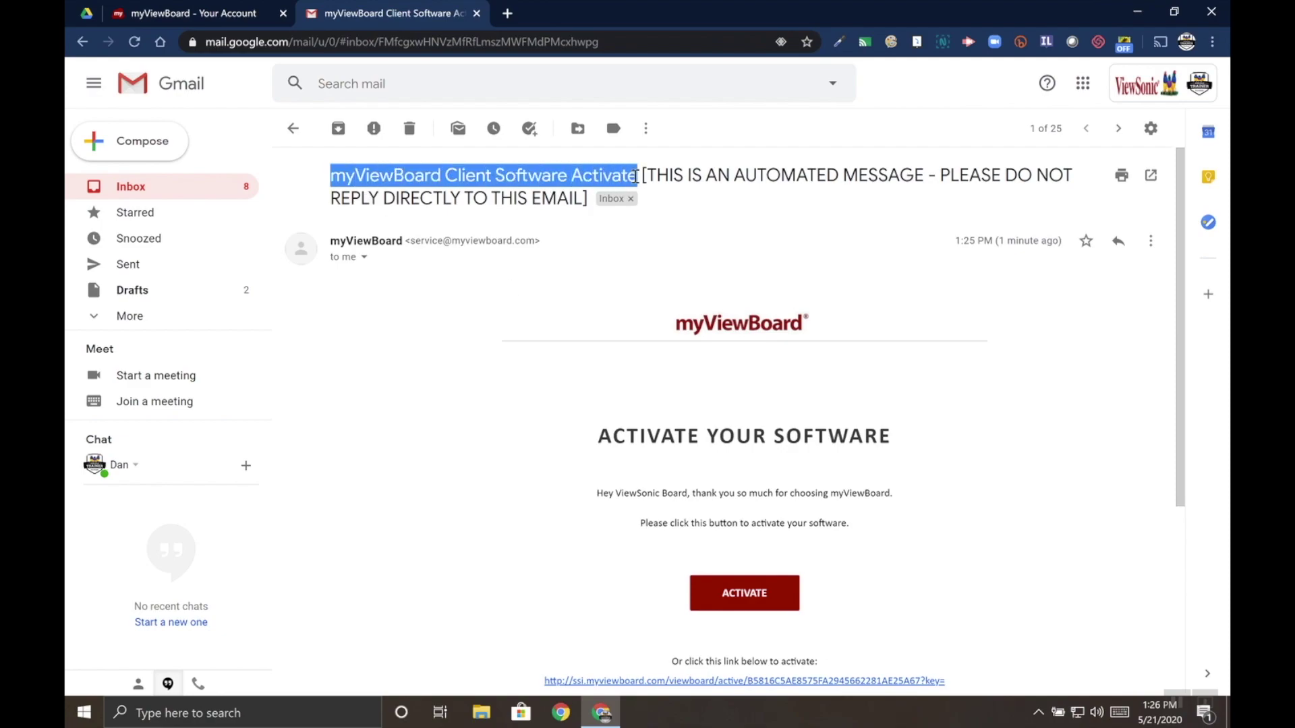
{"action": "left_click", "coordinate": [702, 168]}
{"action": "scroll", "coordinate": [698, 268], "scroll_direction": "down", "scroll_amount": 2}
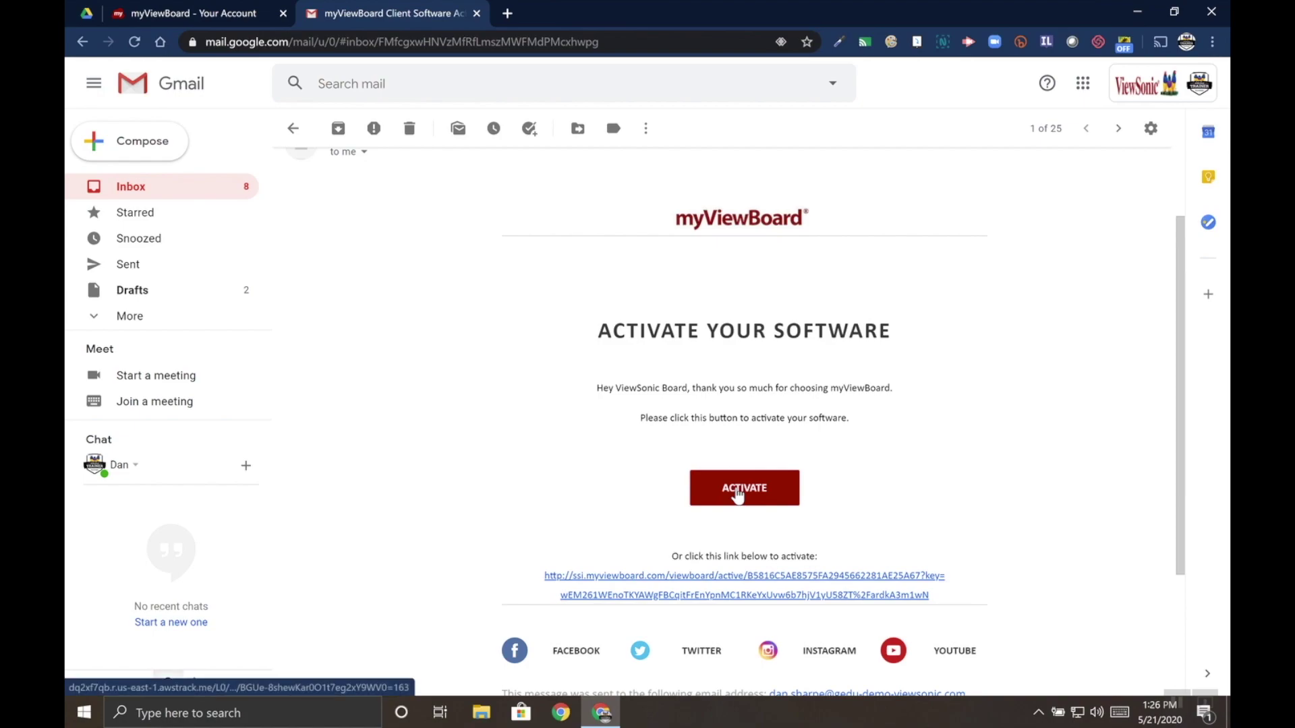
{"action": "scroll", "coordinate": [737, 491], "scroll_direction": "down", "scroll_amount": 1}
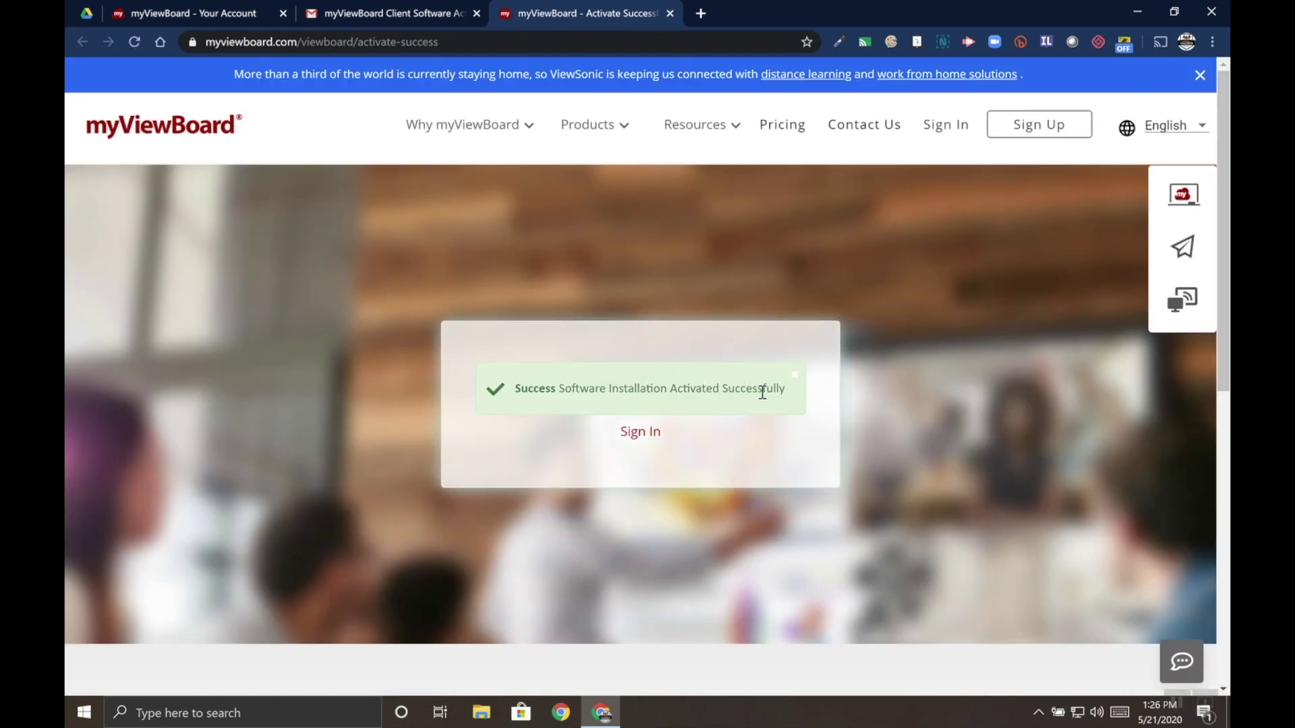
{"action": "left_click", "coordinate": [1137, 12]}
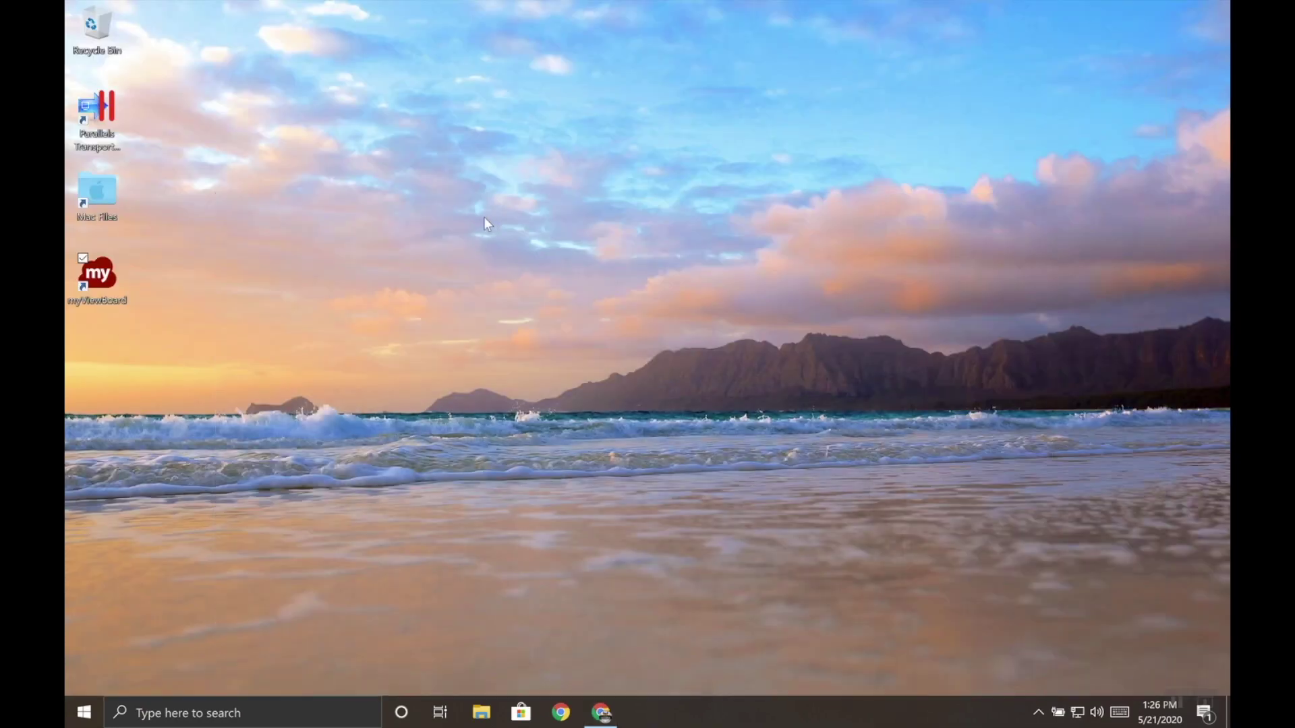
Relaunch myViewBoard from the desktop shortcut and close the 2.31.5.0 release notes.
{"action": "double_click", "coordinate": [101, 284]}
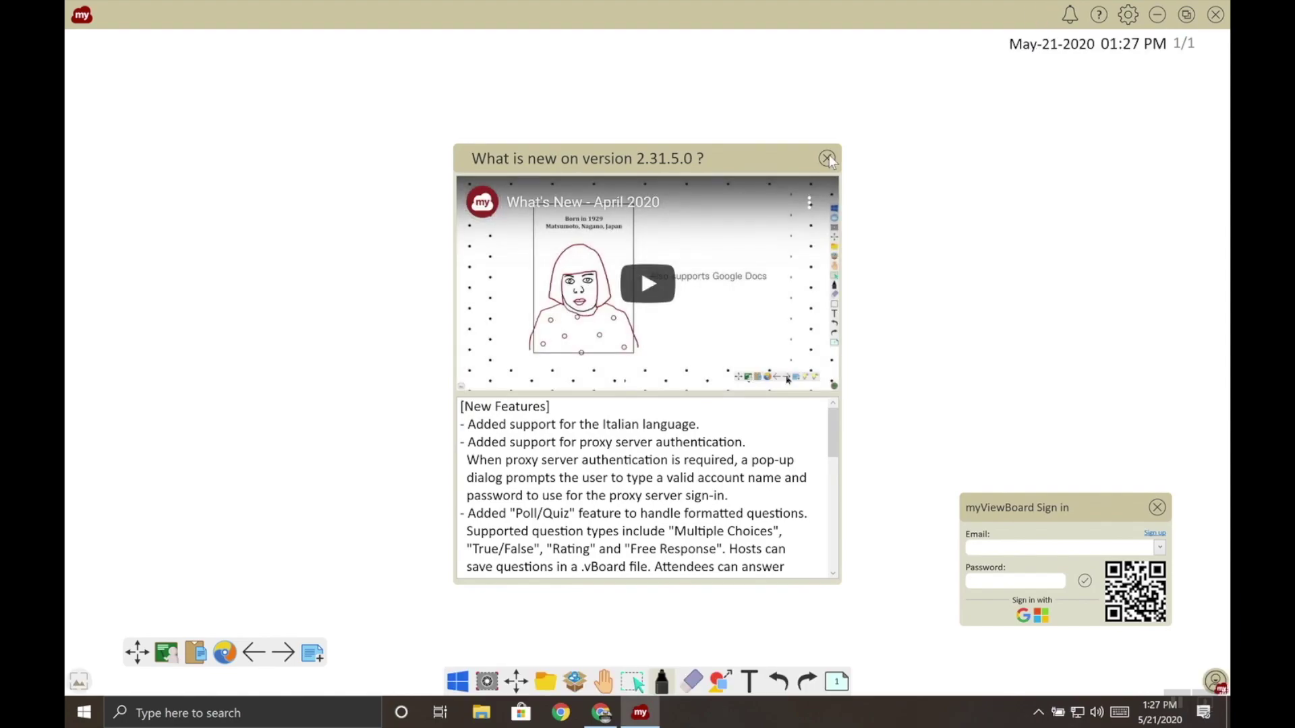
{"action": "left_click", "coordinate": [828, 159]}
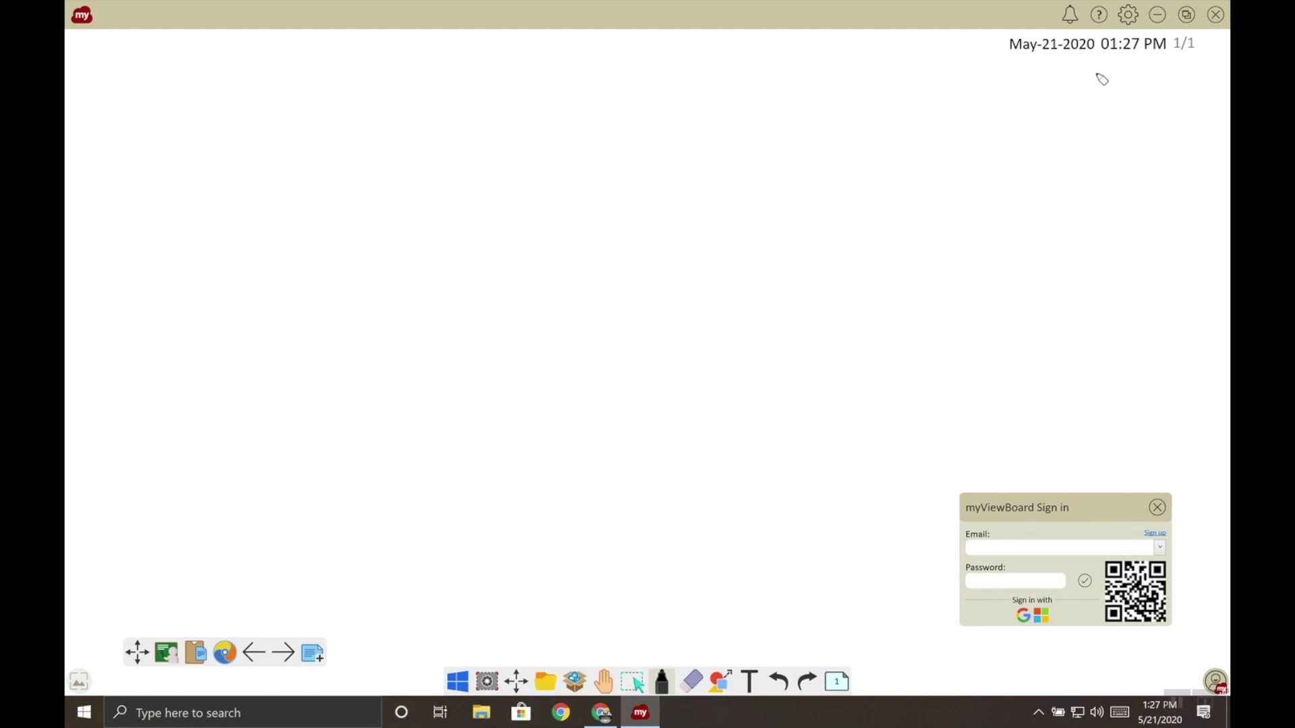
Draw an arrow at the board's top right and open the Settings About info.
{"action": "mouse_move", "coordinate": [1119, 60]}
{"action": "left_mouse_down"}
{"action": "mouse_move", "coordinate": [1084, 82]}
{"action": "mouse_move", "coordinate": [1128, 98]}
{"action": "mouse_move", "coordinate": [1118, 60]}
{"action": "left_mouse_up"}
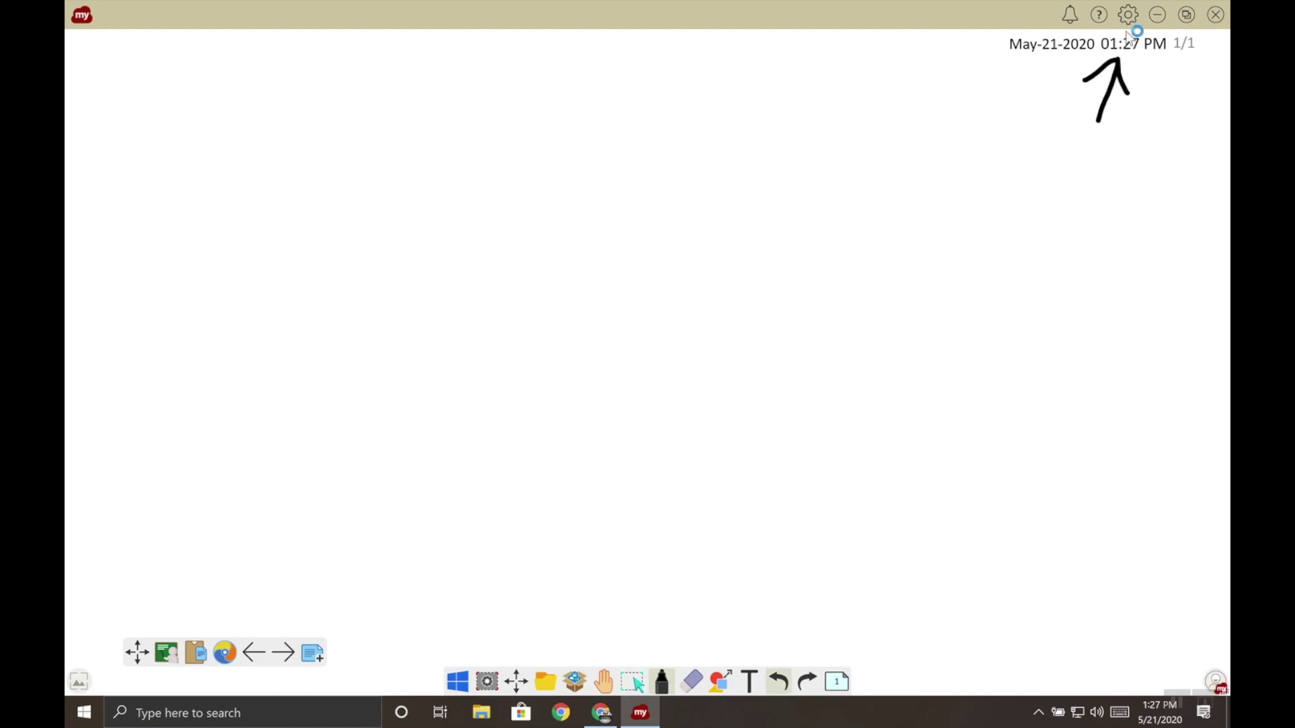
{"action": "left_click", "coordinate": [1127, 17]}
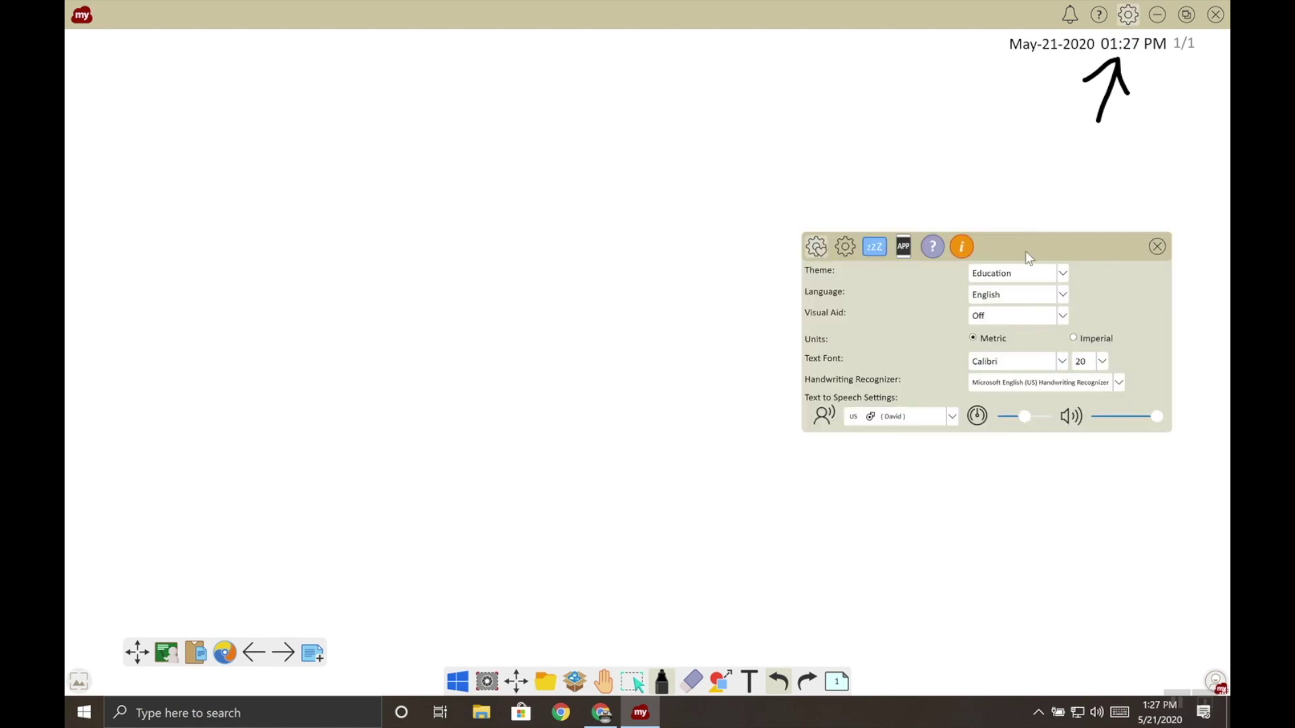
{"action": "left_click", "coordinate": [963, 248]}
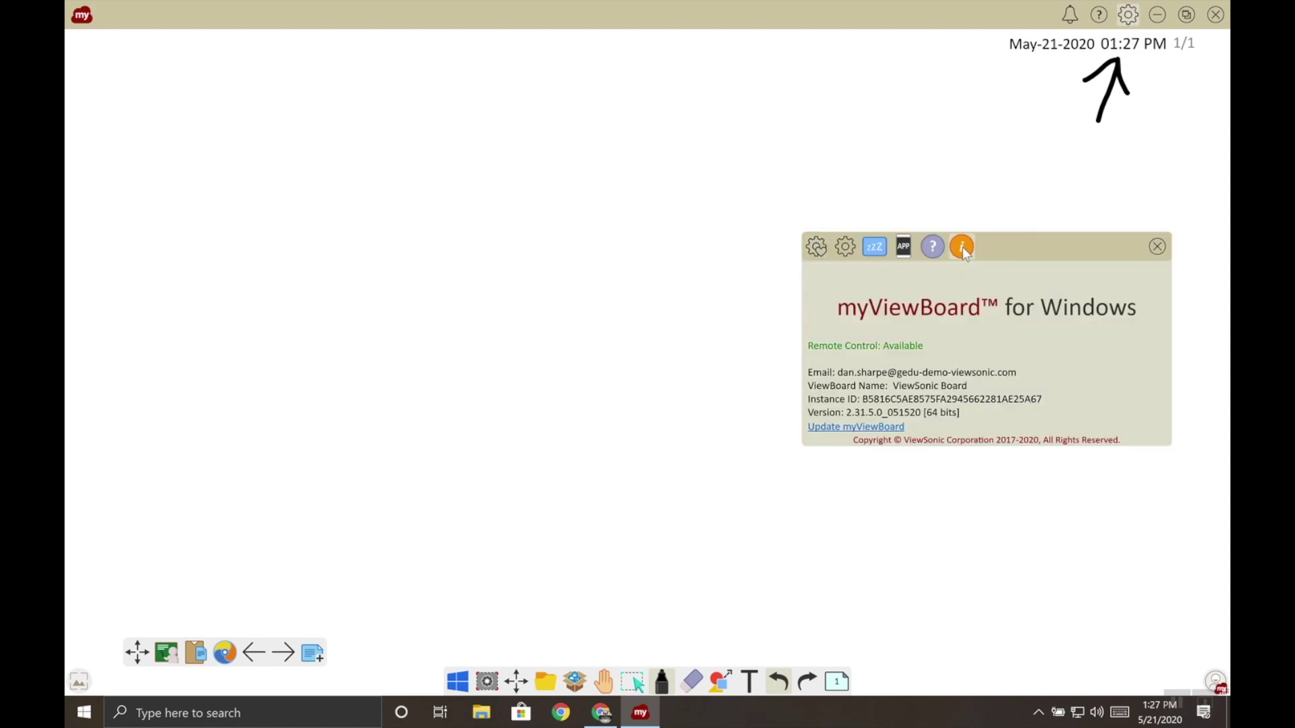